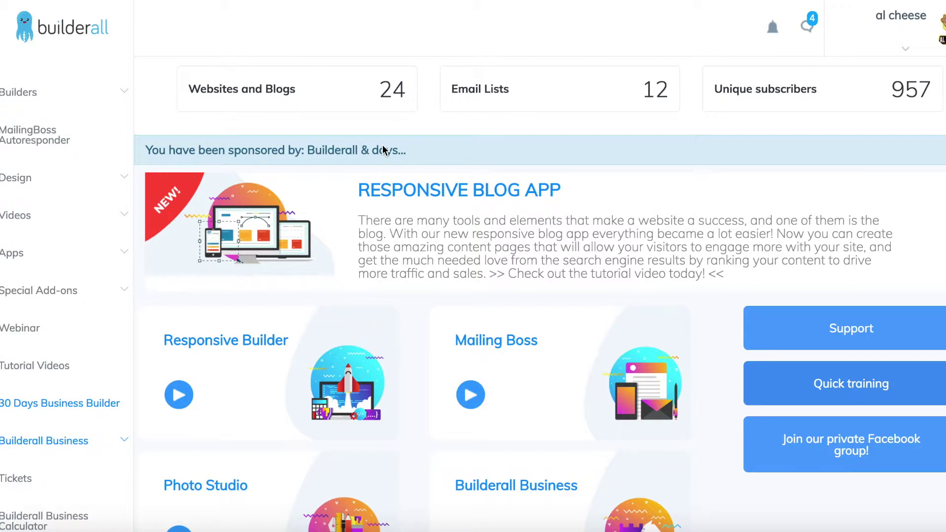
- Open the website template gallery via Builders > Drag and Drop Pixel Perfect > New website
click(101, 95)
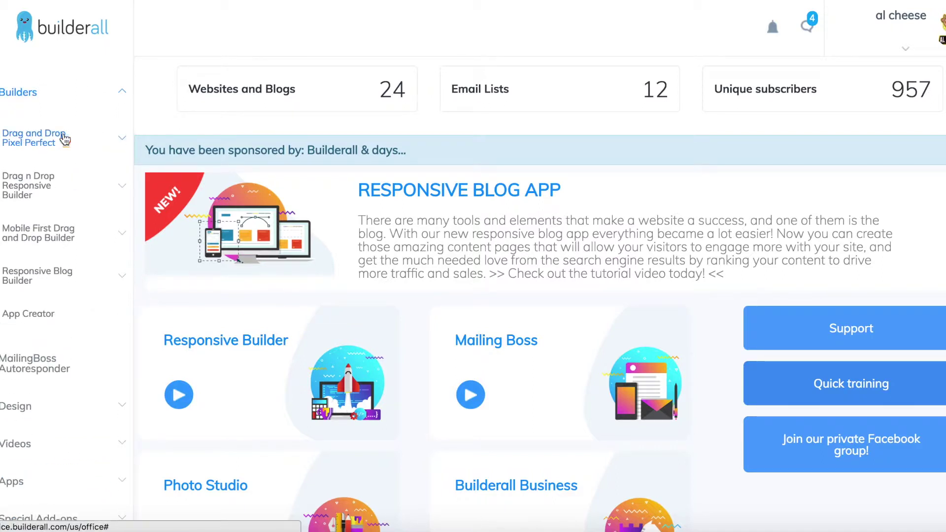
click(101, 143)
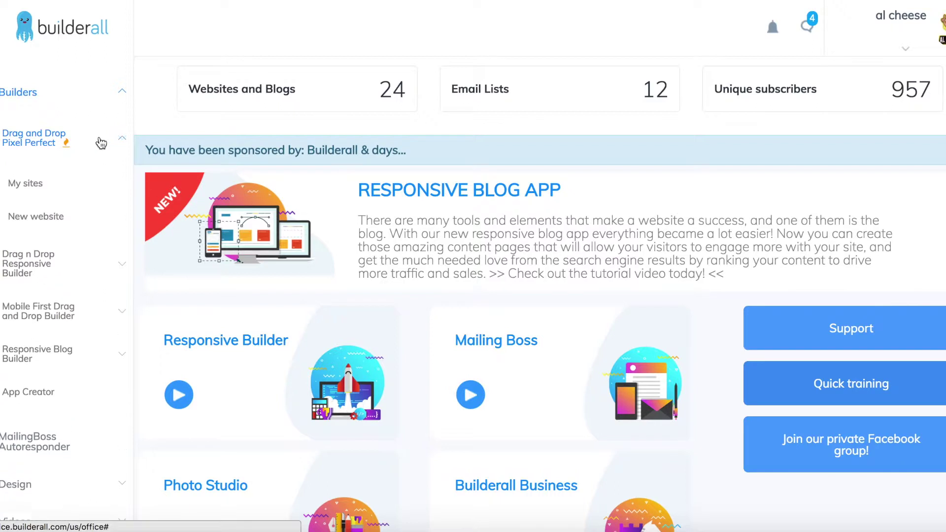
click(35, 217)
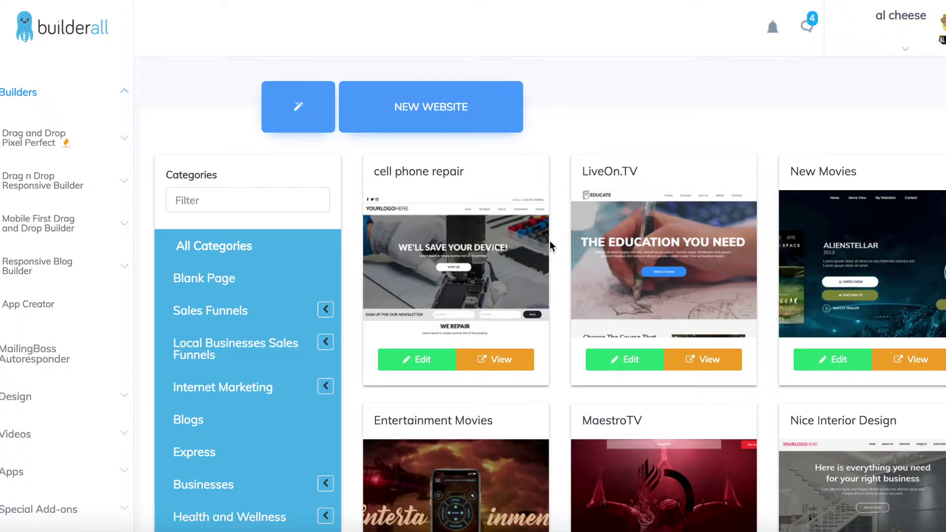
- Browse the template gallery to find the red LiveOn.TV template
scroll(559, 317, down, 5)
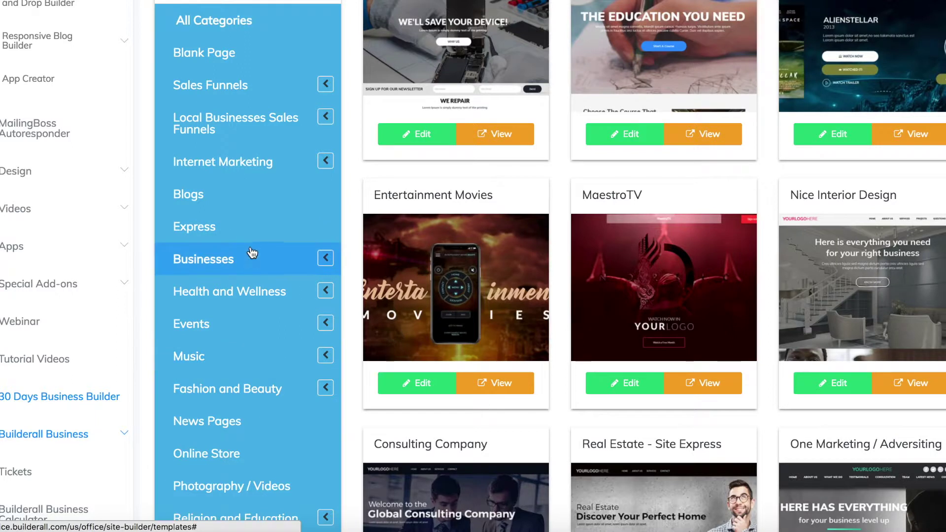
scroll(346, 141, up, 5)
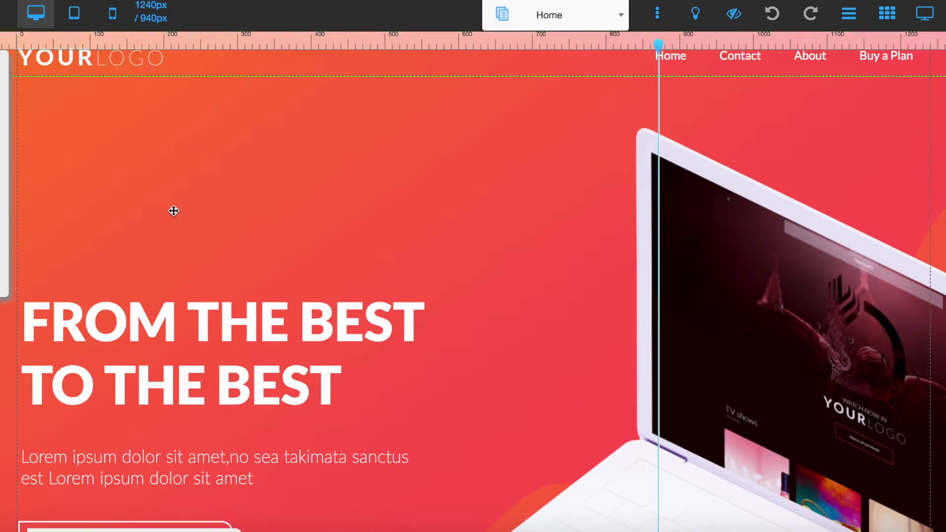
- Scroll through the LiveOn.TV Home page sections in the editor
scroll(238, 390, down, 8)
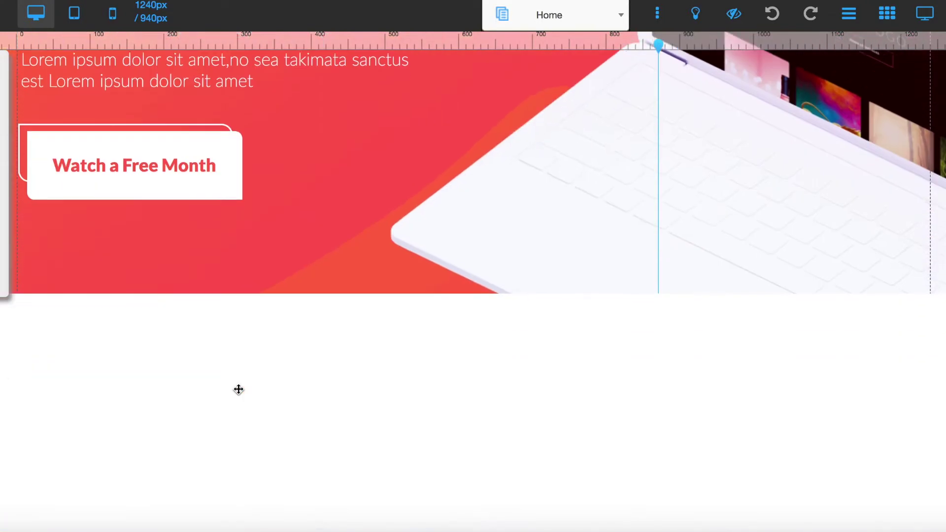
scroll(238, 389, up, 8)
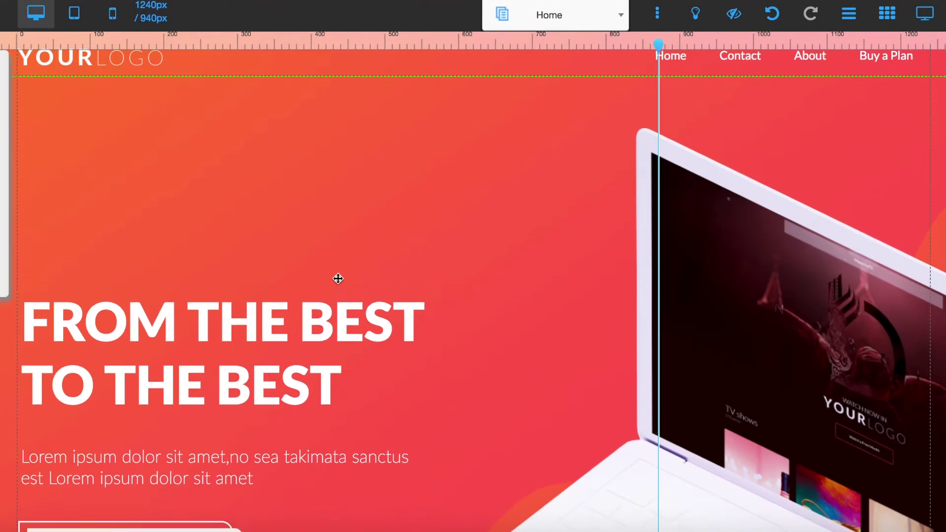
scroll(311, 314, down, 15)
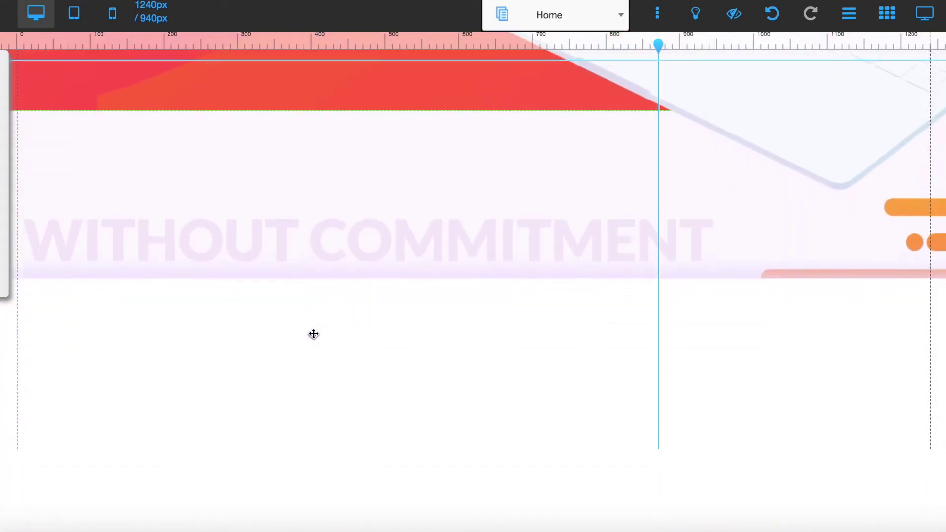
scroll(314, 334, down, 4)
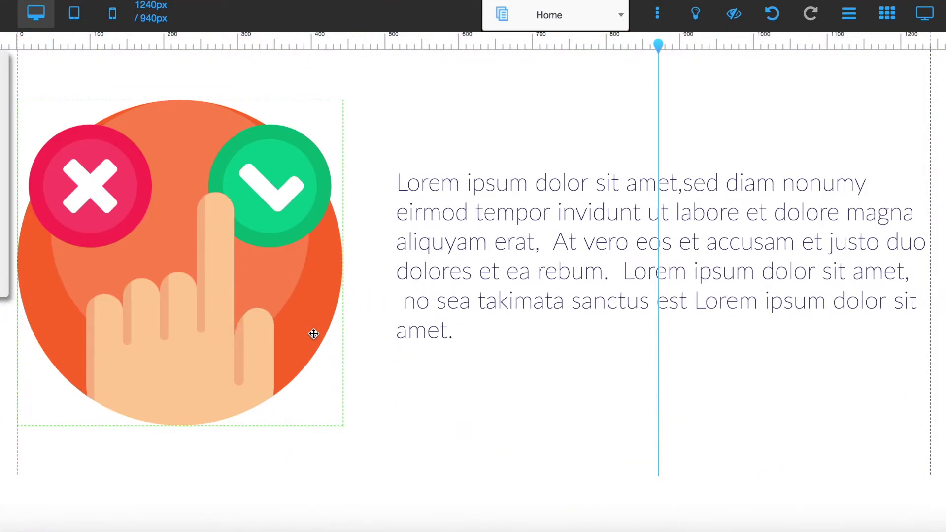
scroll(515, 336, down, 12)
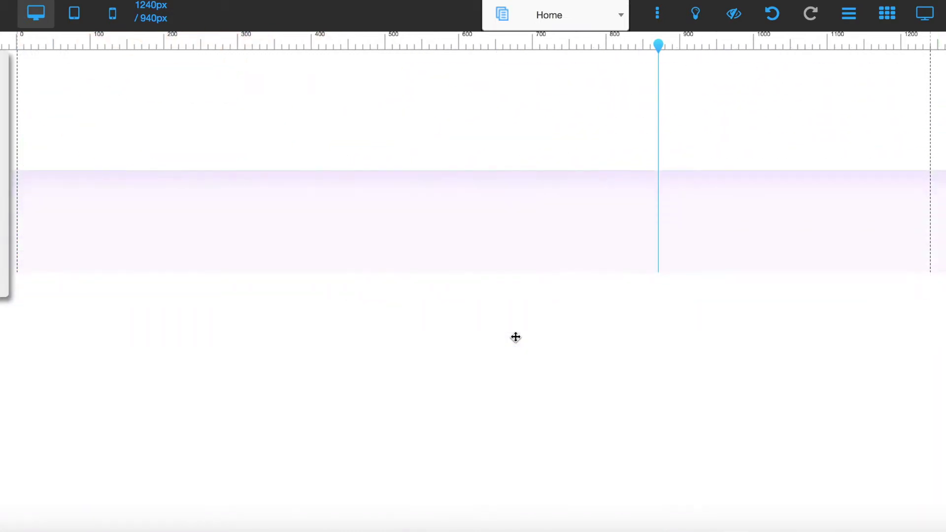
scroll(515, 337, up, 10)
scroll(516, 337, down, 3)
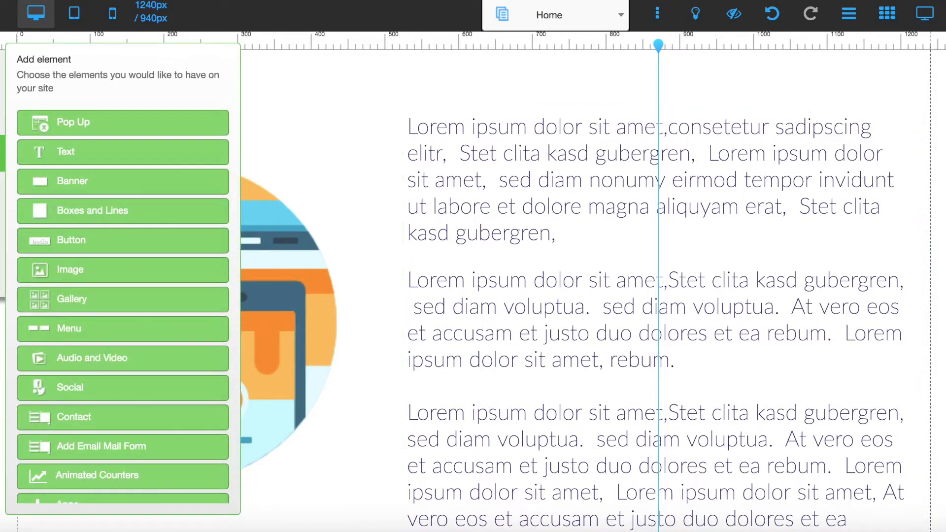
- Switch the editor to mobile view and scroll through the Home page's phone layout
scroll(87, 138, down, 5)
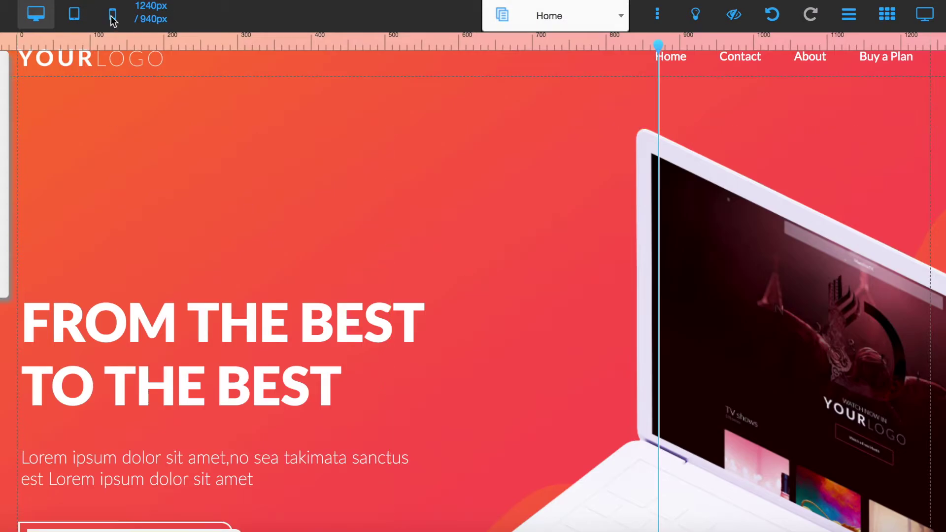
click(117, 17)
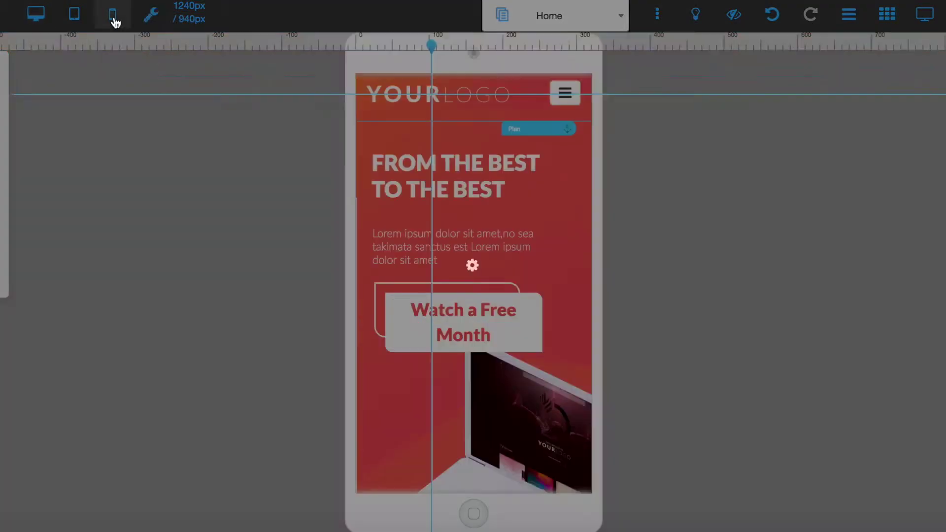
scroll(487, 239, down, 10)
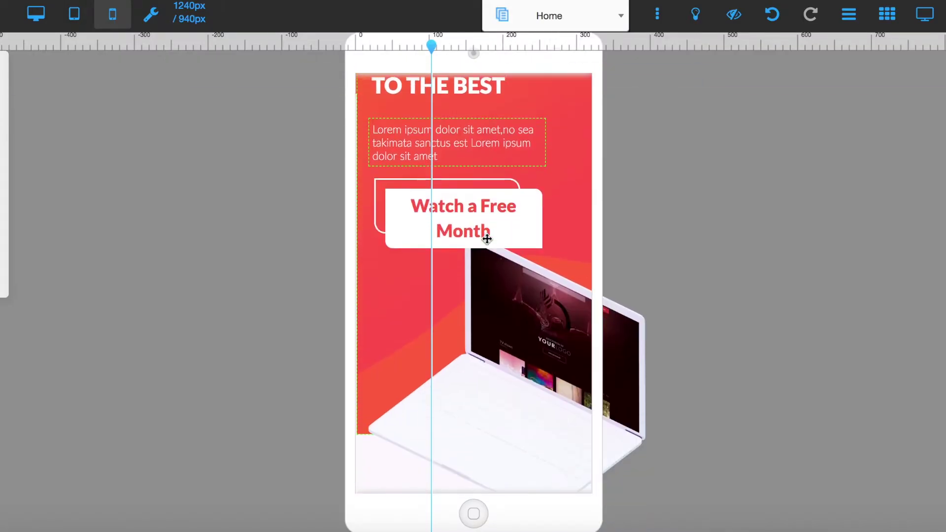
scroll(487, 239, down, 3)
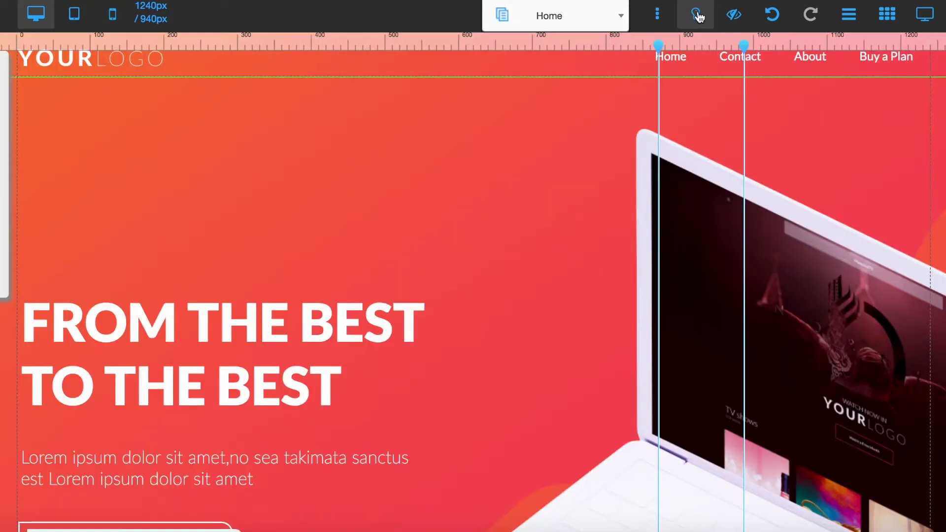
- Add a second About item to Menu 002 through the navigation menu's configuration
click(716, 66)
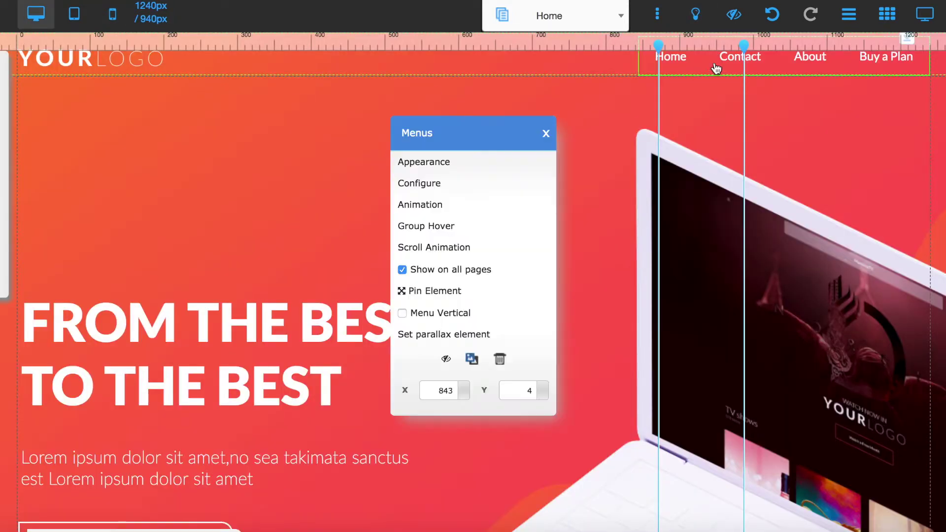
click(468, 183)
mouse_move(212, 146)
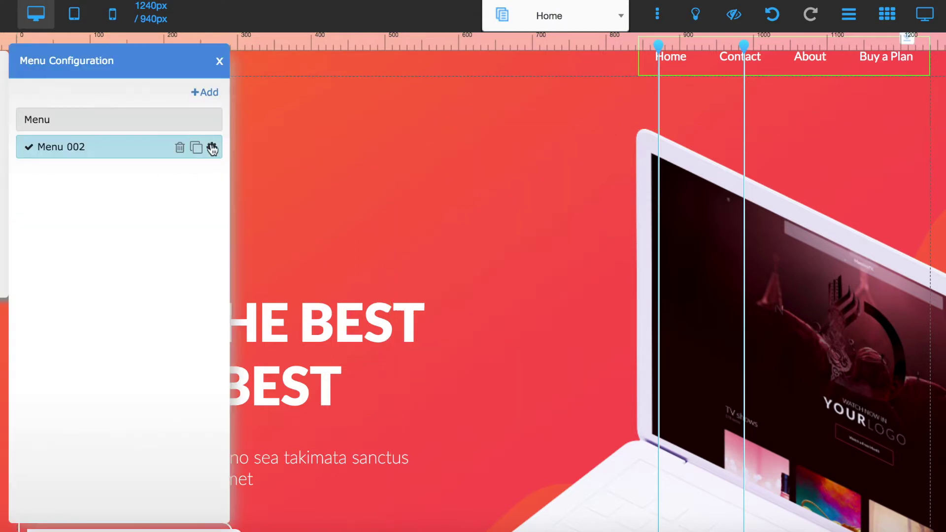
click(212, 147)
key(Return)
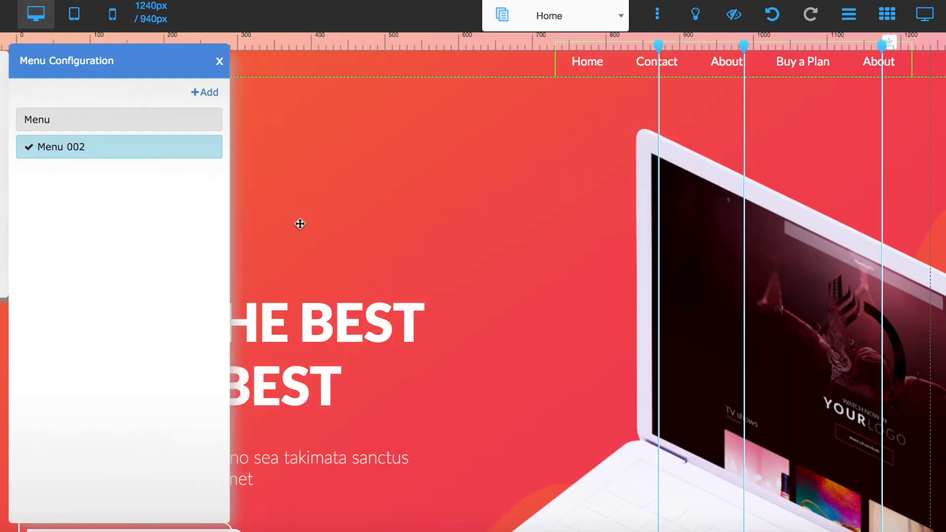
- Reopen Menu 002's item editor from the navigation menu's configuration list
click(687, 63)
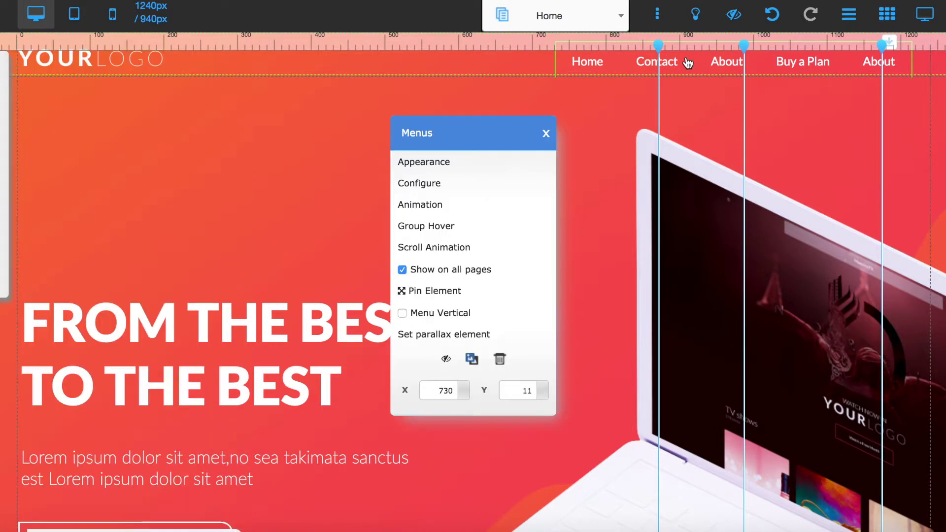
click(462, 190)
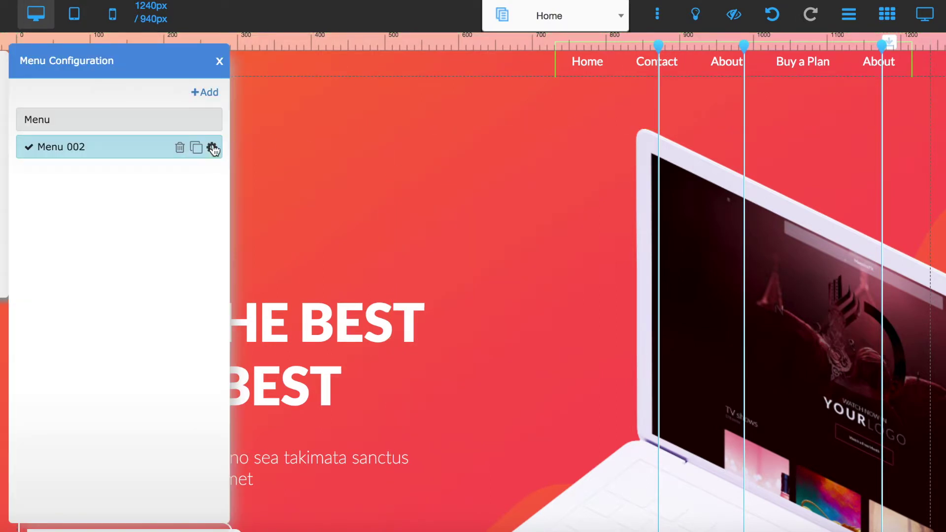
click(210, 146)
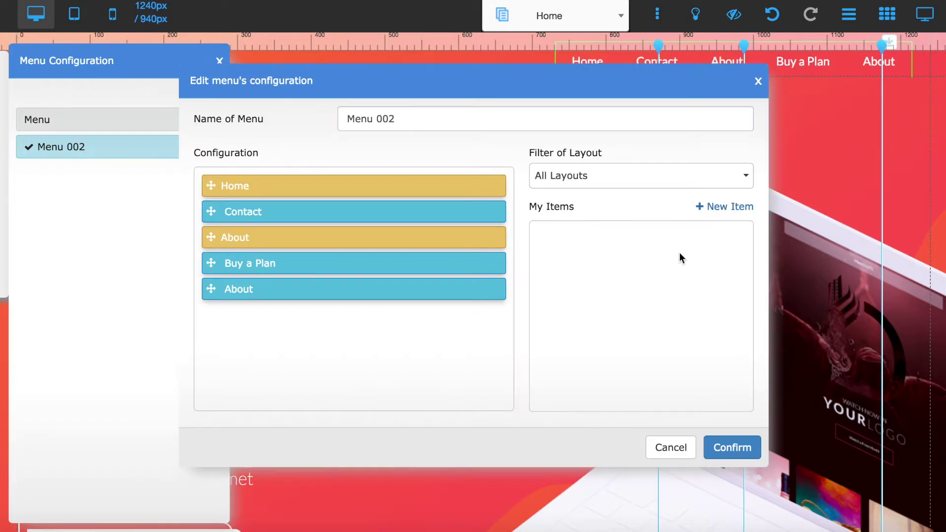
- Add a menu item named 'k' to the end of Menu 002 and confirm the configuration
click(727, 211)
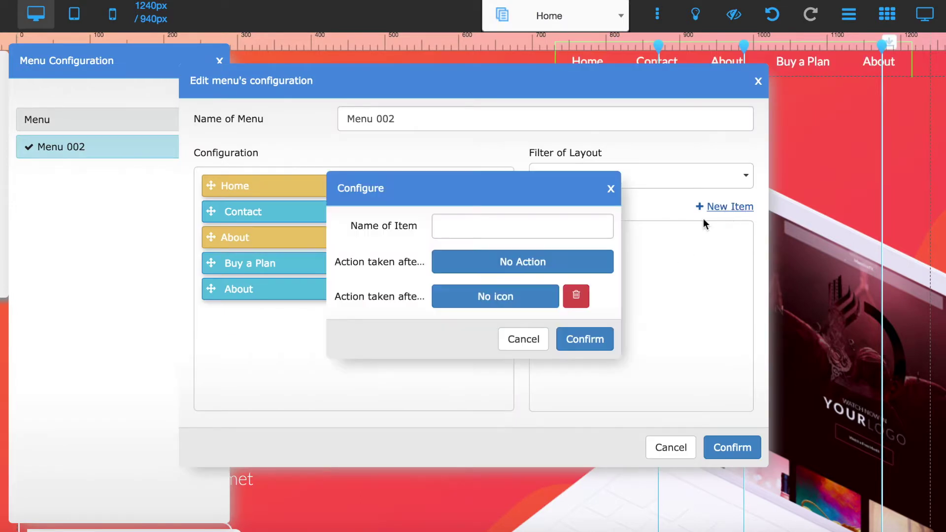
click(543, 265)
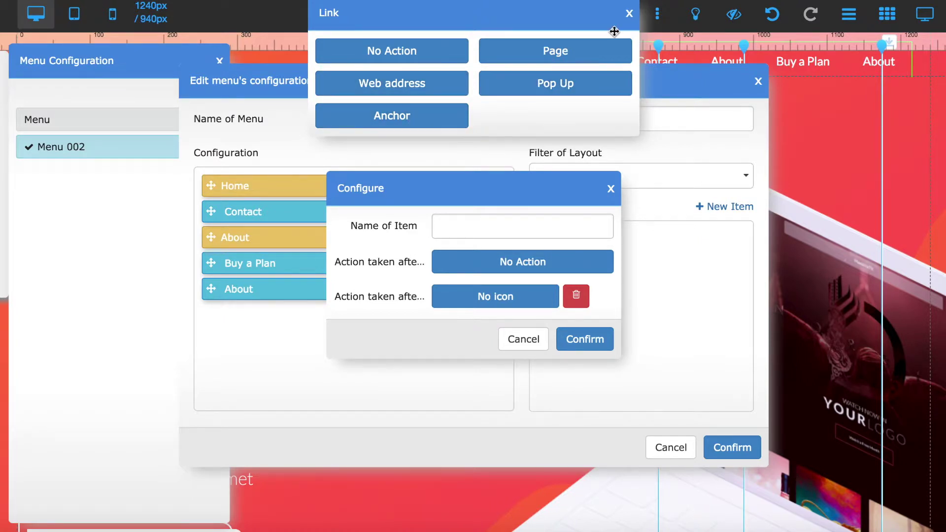
click(628, 13)
text(k)
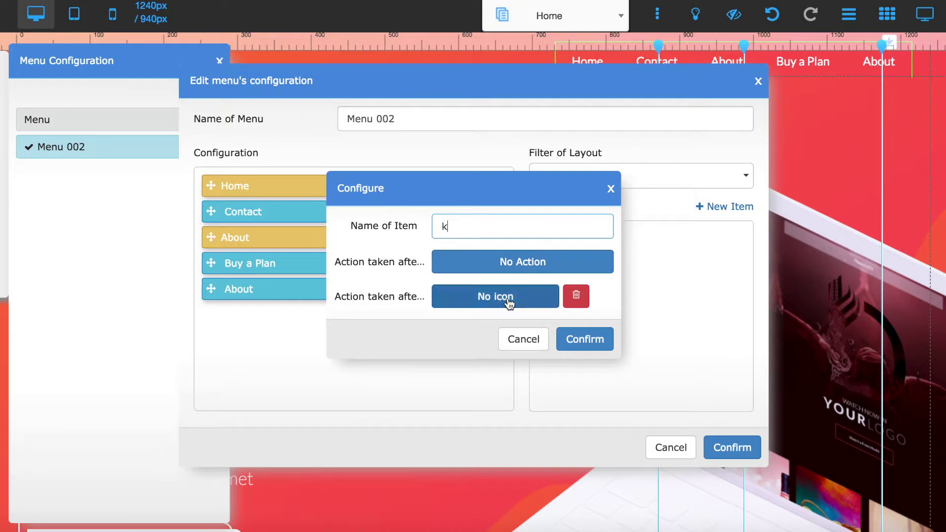
click(575, 340)
drag(599, 245, 382, 346)
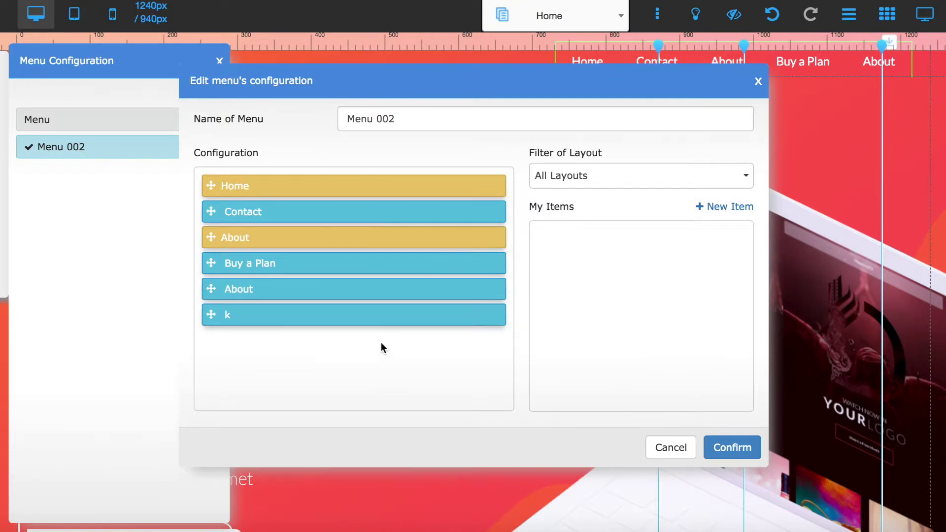
click(728, 447)
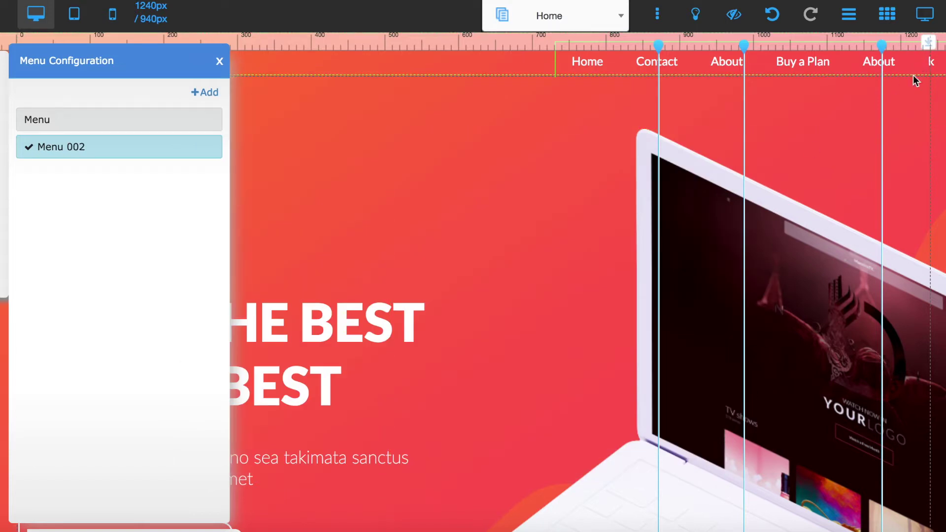
- Go back to the dashboard and open Design Studio from the sidebar's Design section
scroll(265, 208, down, 9)
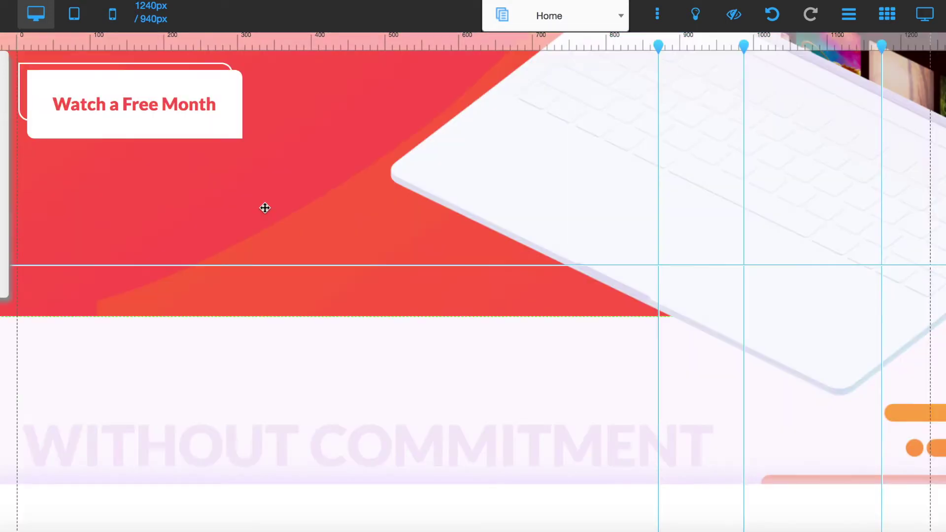
scroll(265, 207, up, 9)
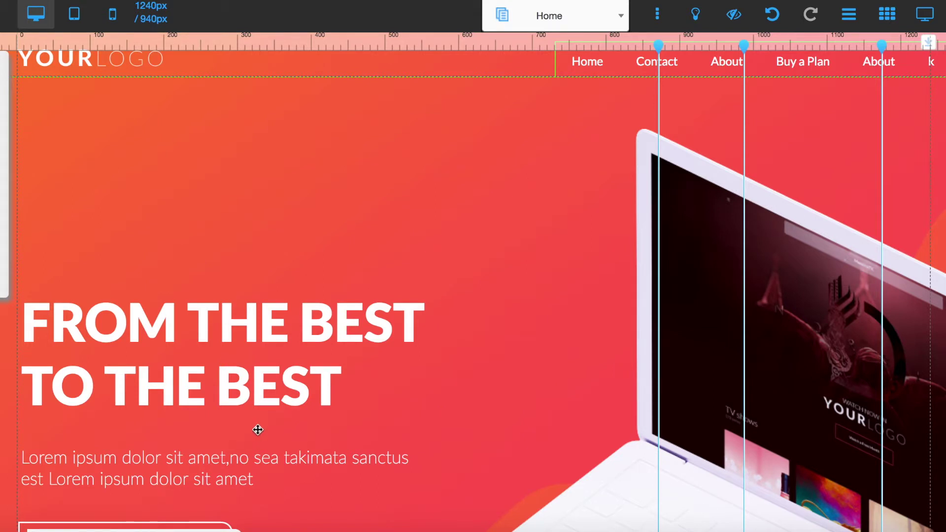
scroll(258, 429, down, 10)
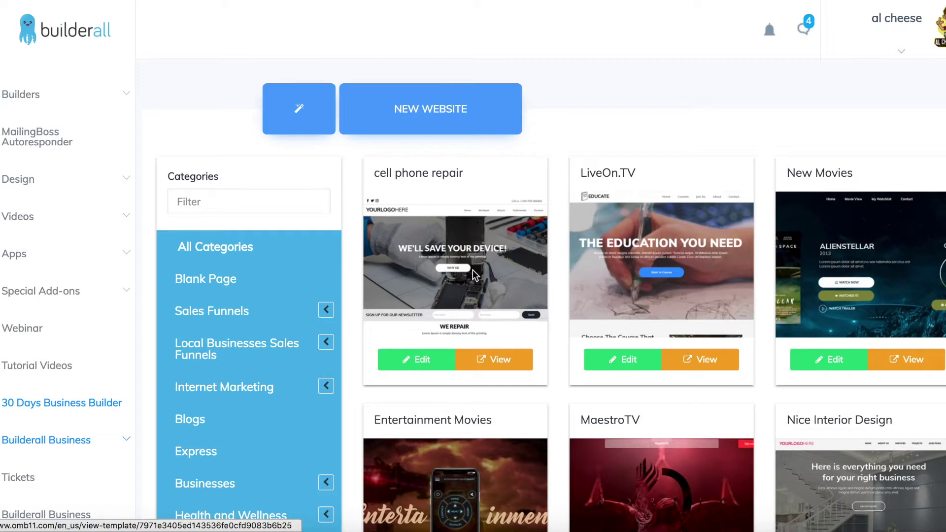
click(125, 181)
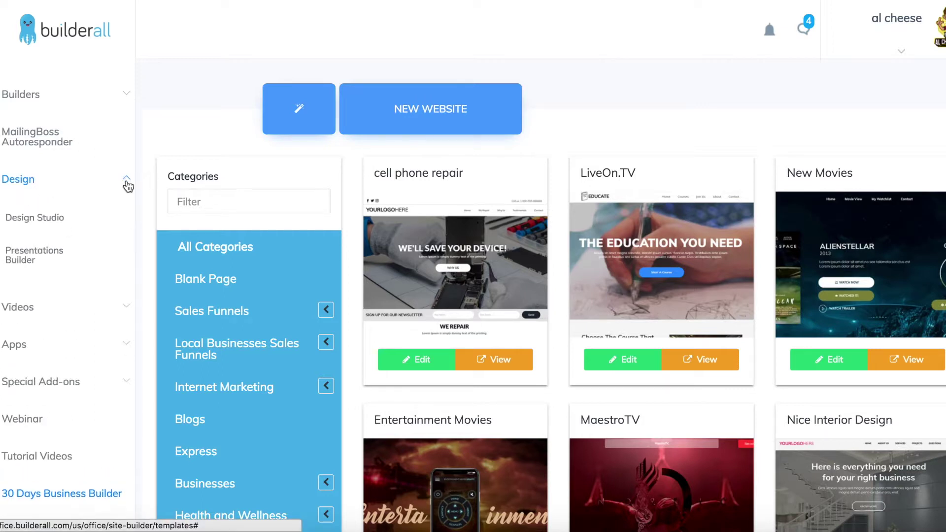
click(44, 221)
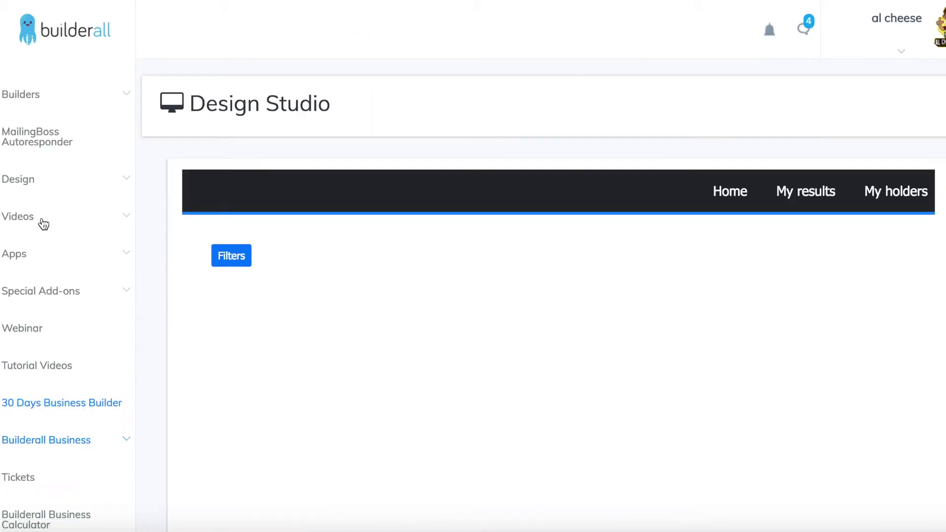
- Scroll the mockup gallery to App Screen Double and Business Card, toggling the Videos section
scroll(635, 353, down, 2)
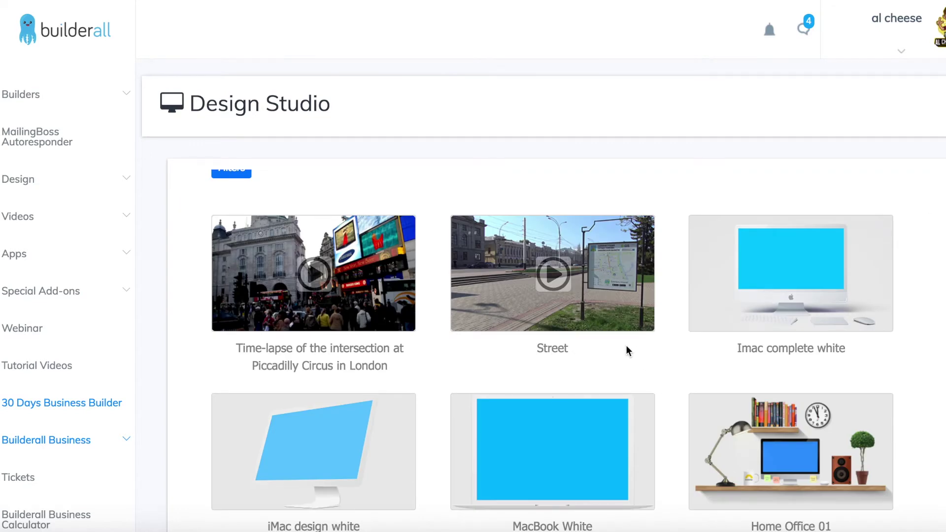
scroll(625, 347, down, 10)
scroll(628, 352, down, 5)
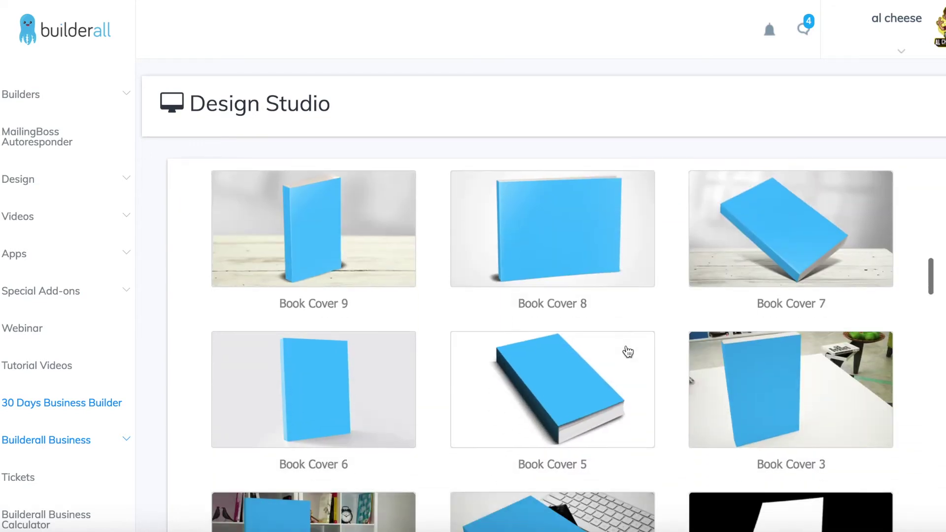
scroll(627, 352, down, 3)
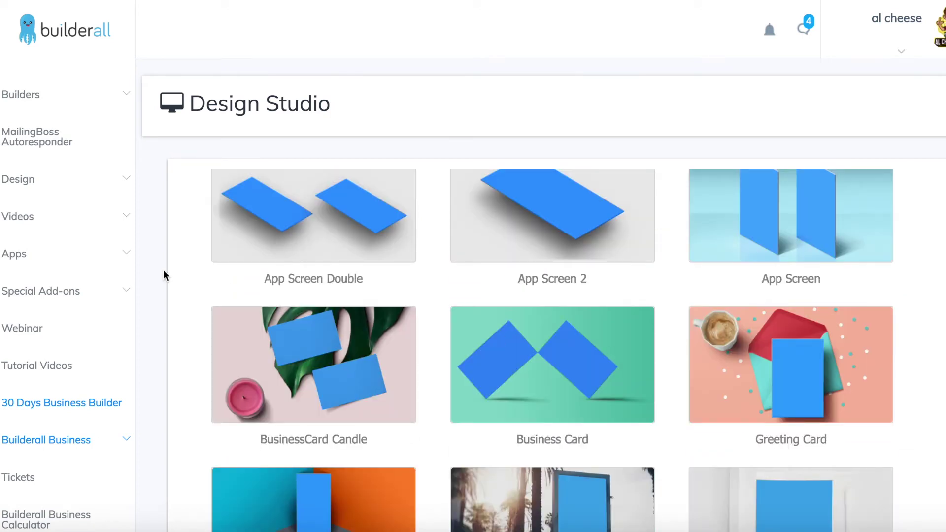
click(123, 213)
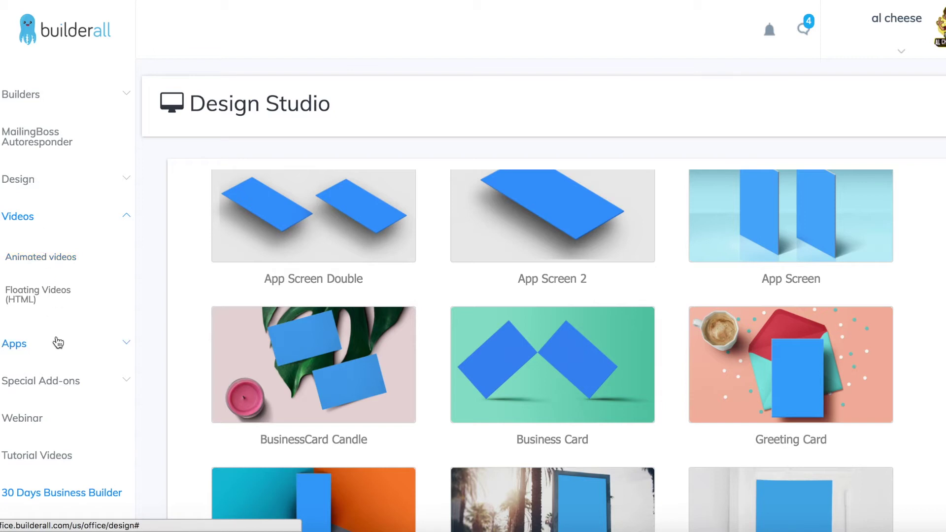
click(124, 219)
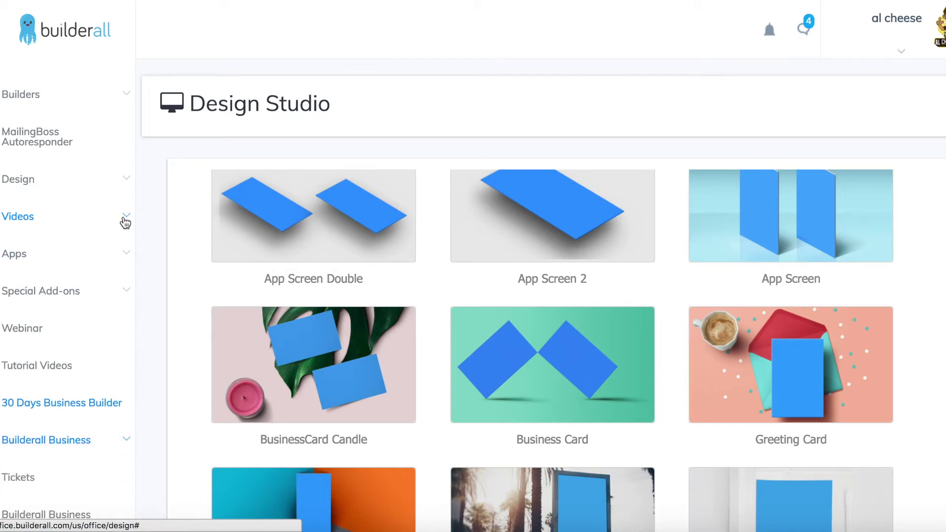
click(92, 254)
scroll(88, 258, down, 2)
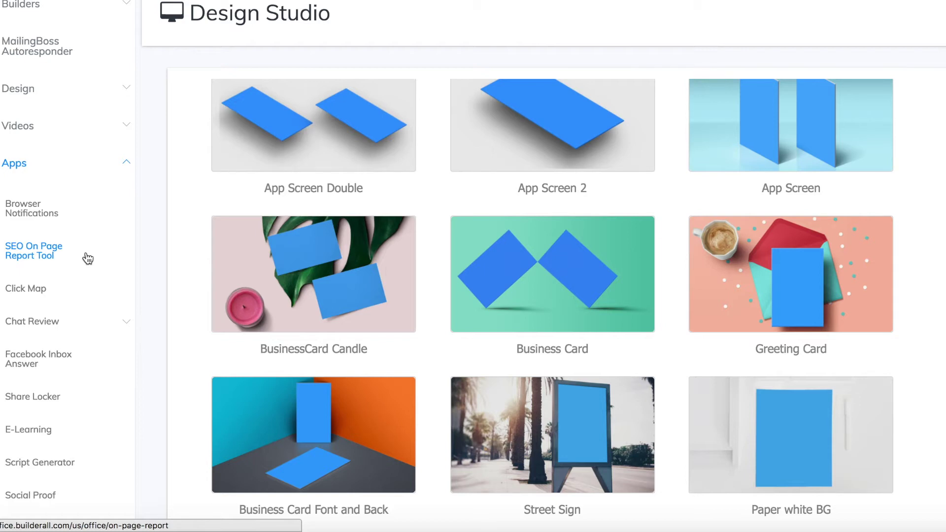
scroll(87, 259, down, 2)
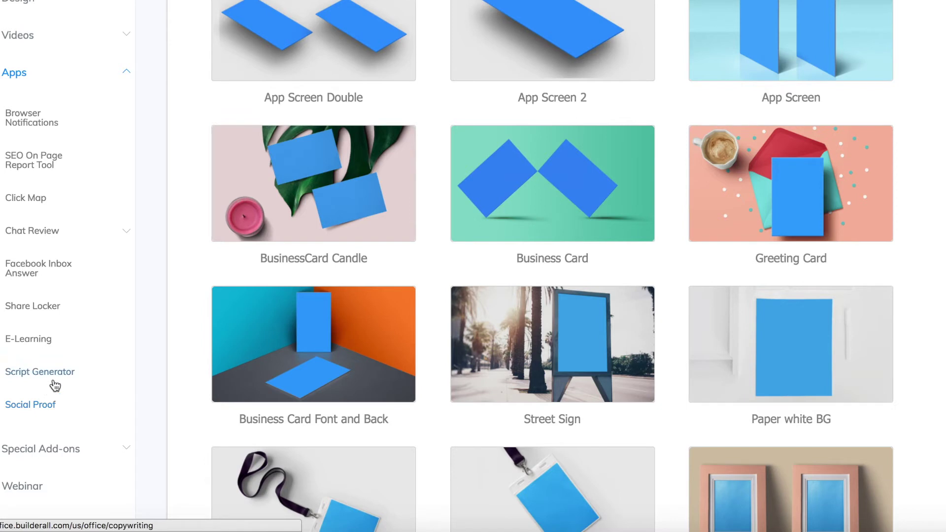
scroll(47, 364, up, 2)
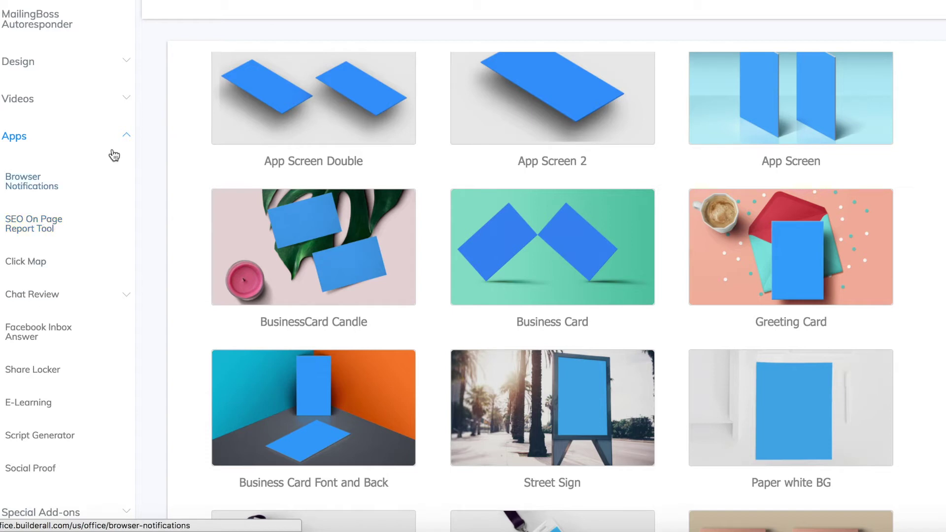
scroll(250, 331, down, 3)
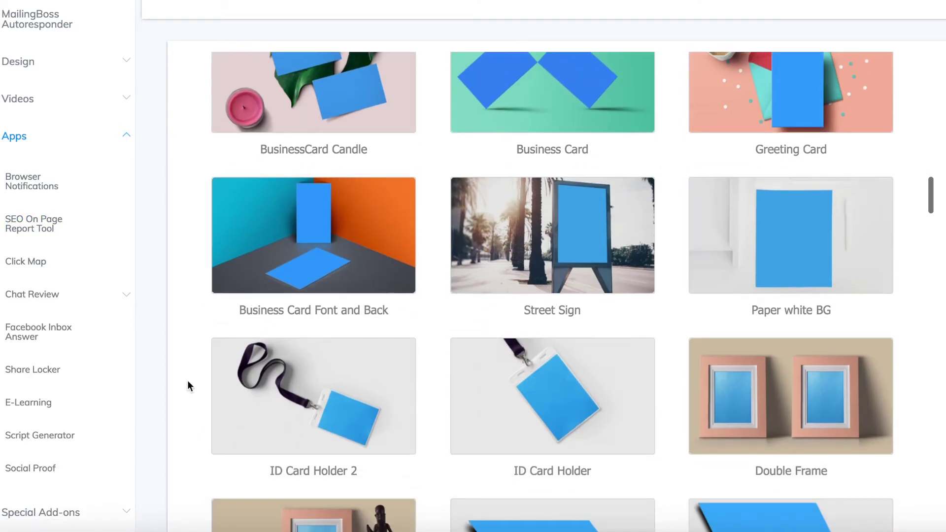
scroll(182, 354, down, 7)
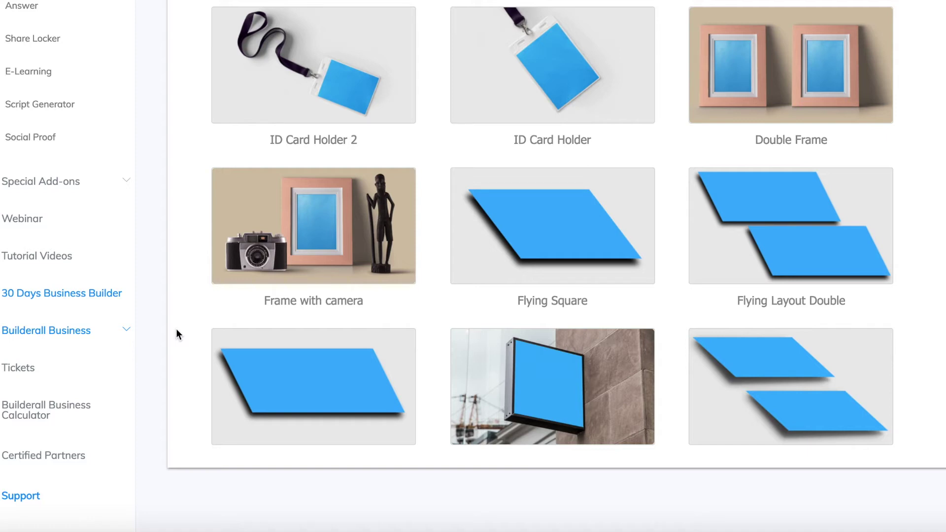
scroll(176, 329, up, 5)
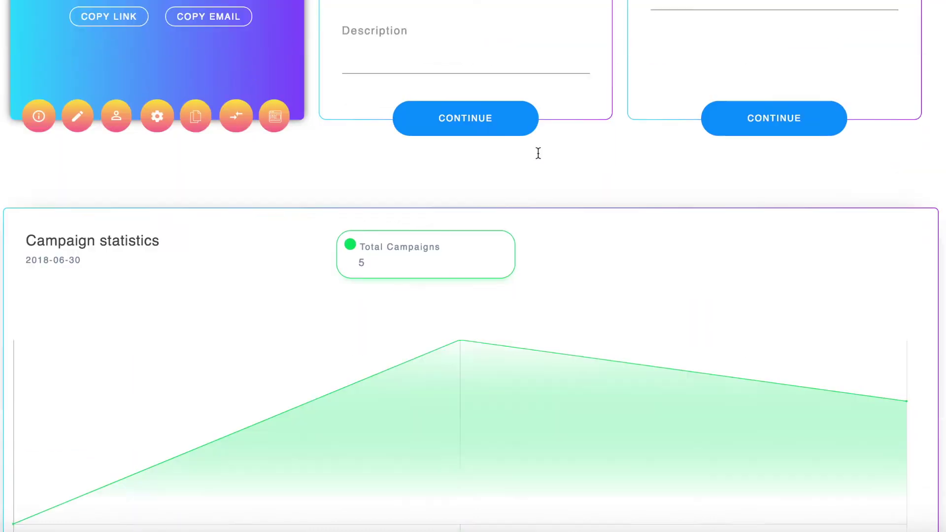
scroll(538, 152, down, 2)
scroll(538, 156, up, 6)
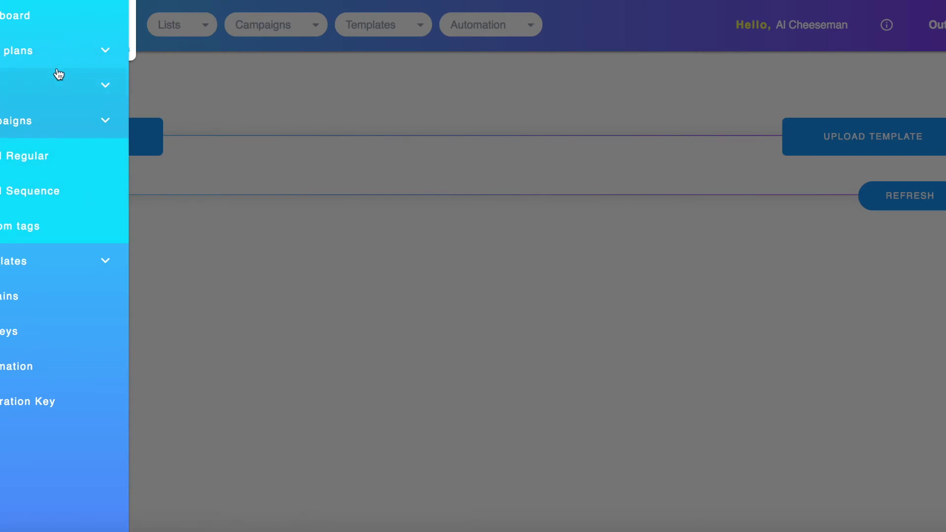
click(166, 82)
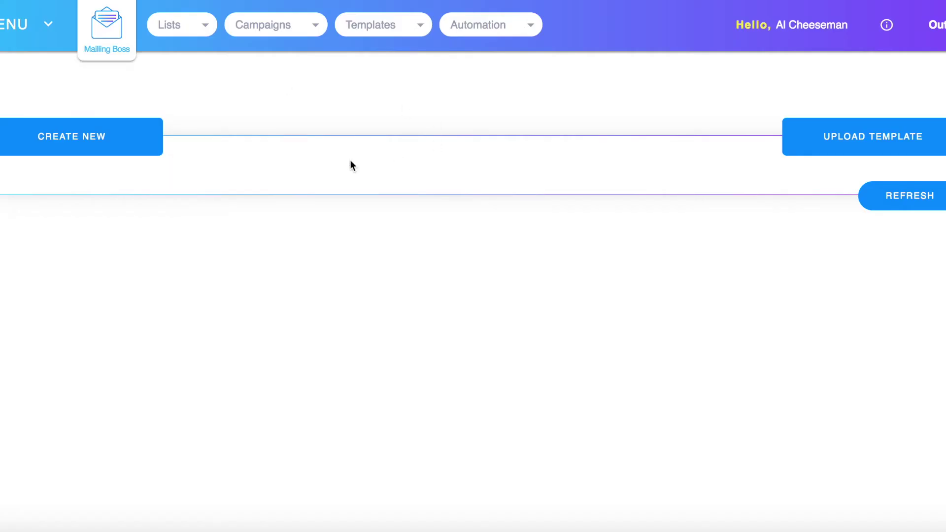
click(43, 24)
click(74, 54)
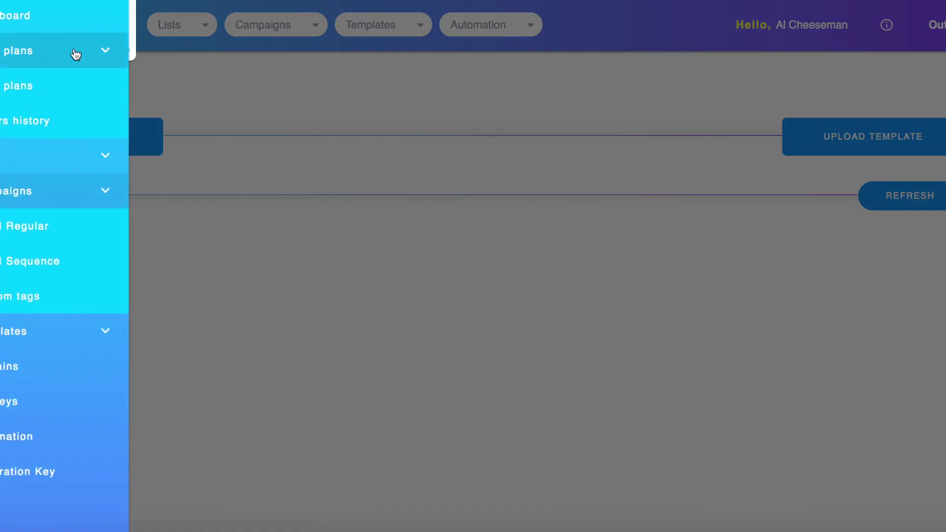
click(106, 58)
click(171, 68)
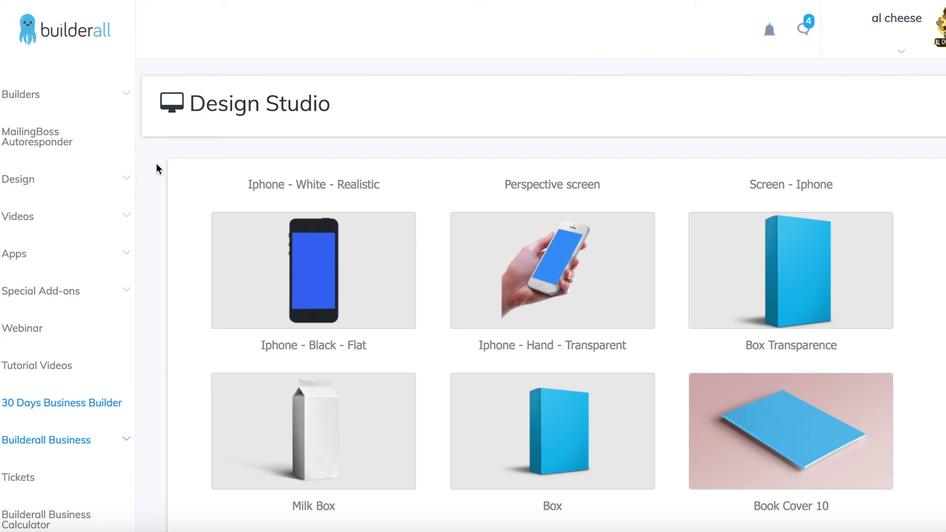
- Open My sites under Builders > Drag and Drop Pixel Perfect
click(127, 98)
click(119, 143)
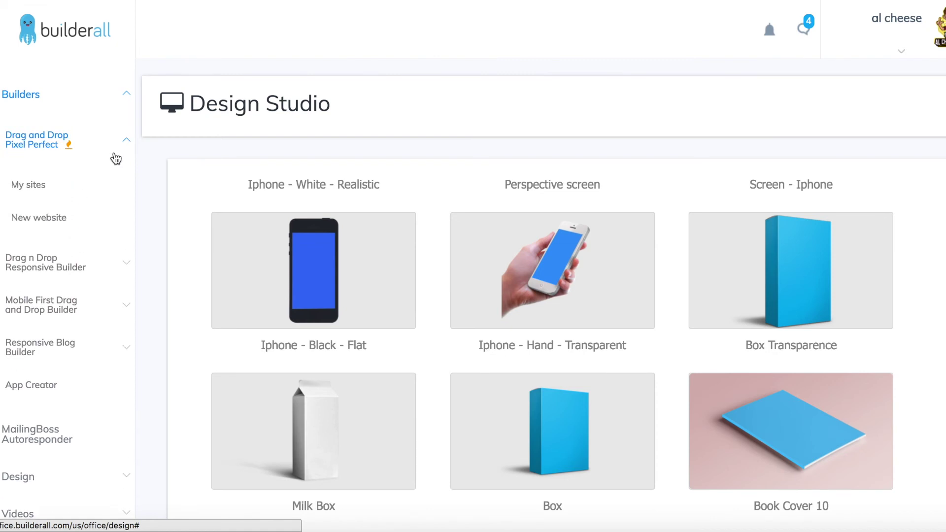
click(52, 185)
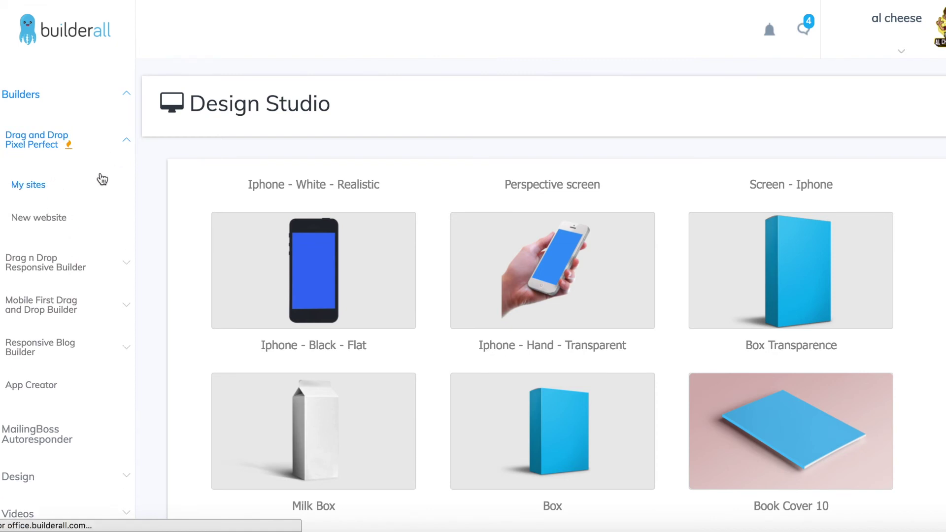